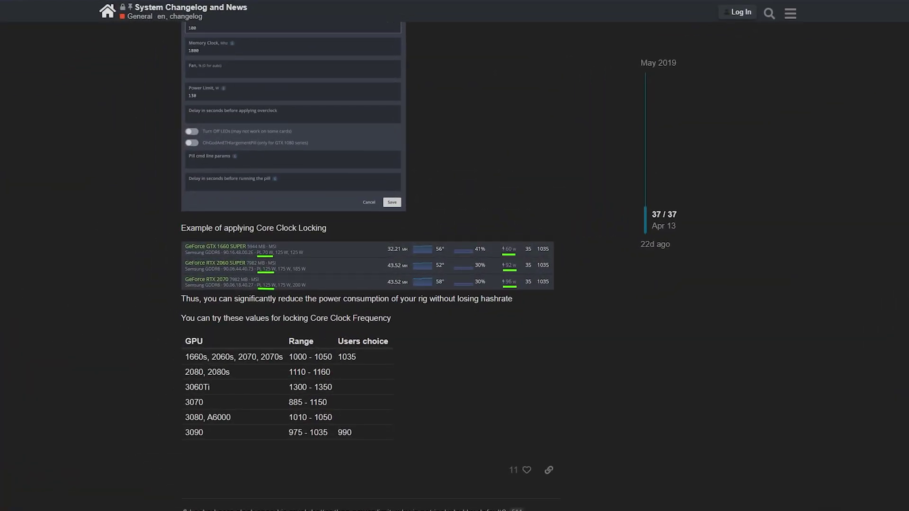
Open the SOAT-TEST rig's overview showing five GPUs at core -500 and memory 2100
scroll(267, 208, "up", 2)
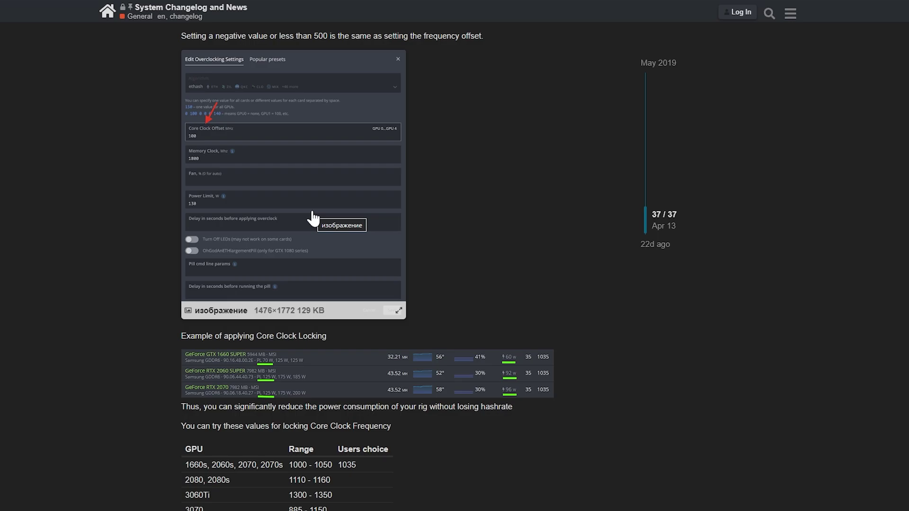
scroll(312, 219, "down", 2)
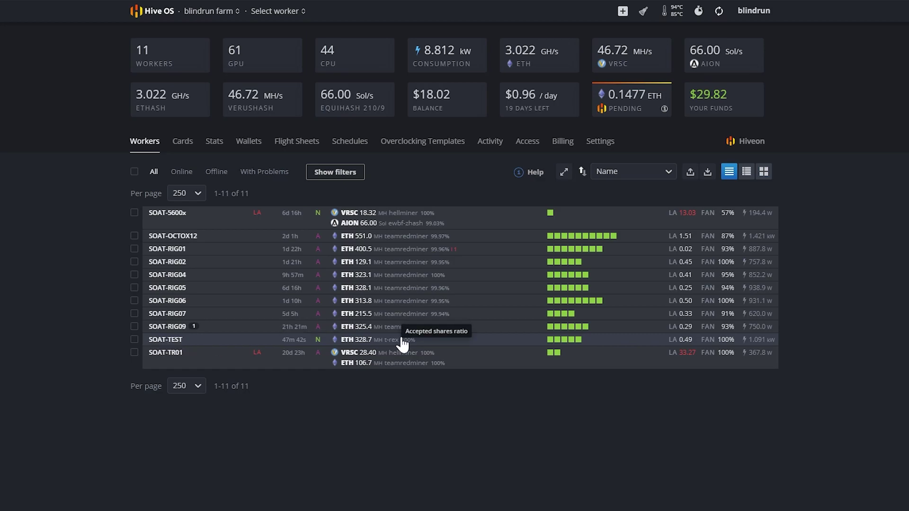
left_click(280, 340)
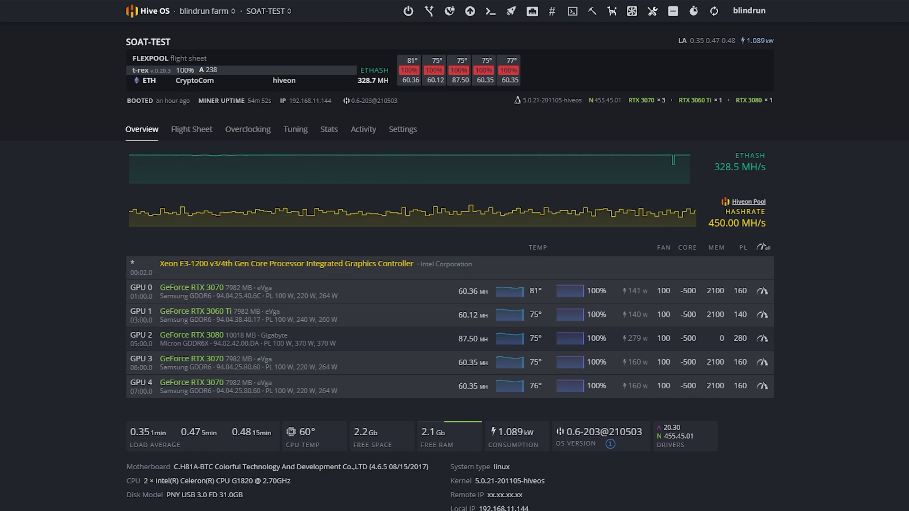
Lock GPU 0's absolute core clock at 885 MHz, replacing -500
left_click(762, 291)
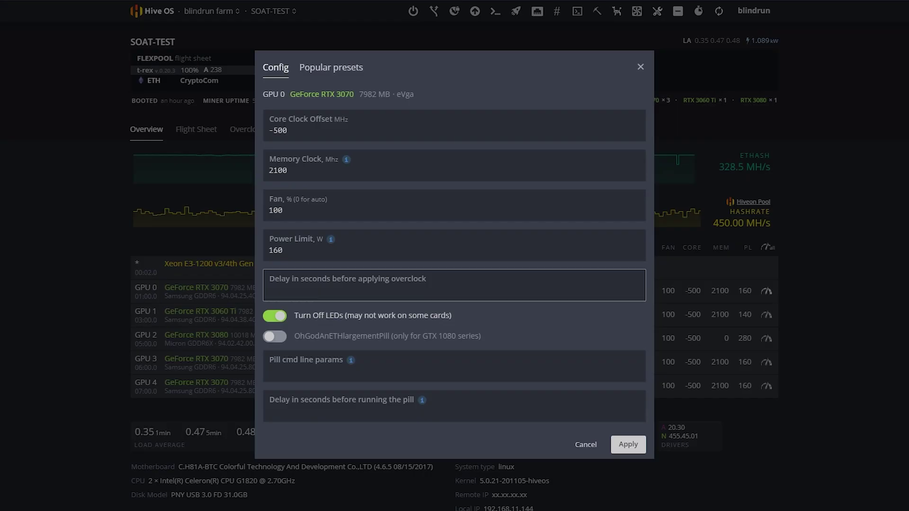
double_click(279, 131)
type("500")
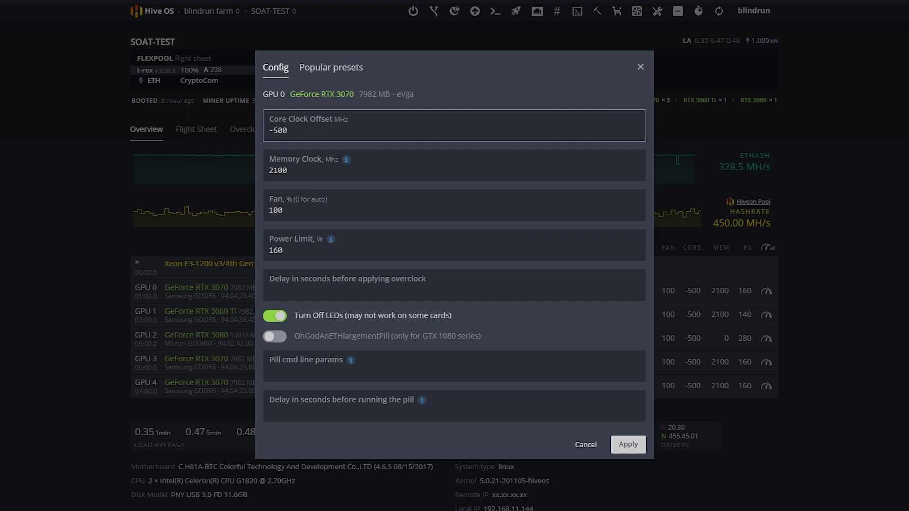
key("ctrl+a")
type("885")
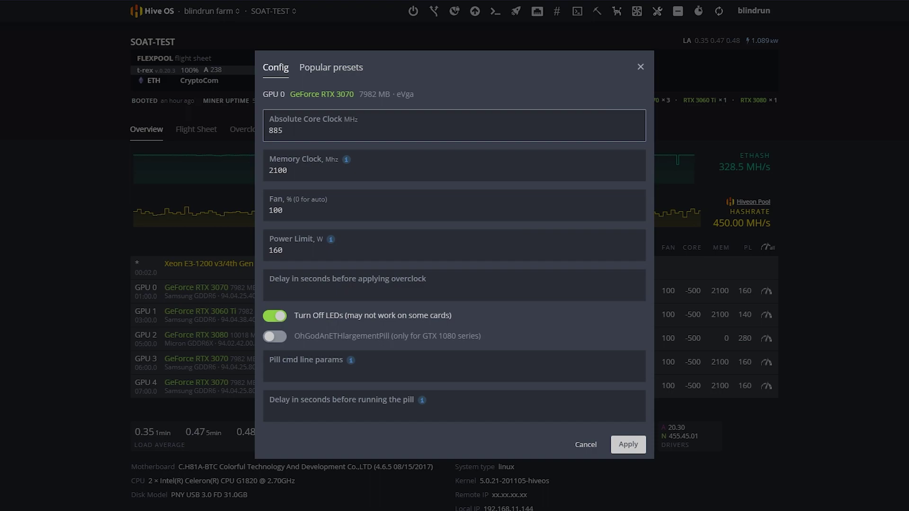
left_click(620, 449)
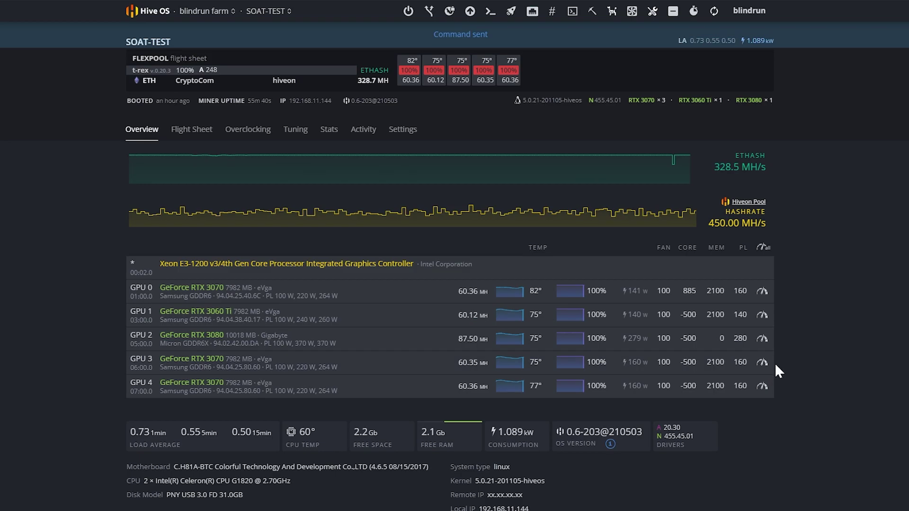
Lock GPU 3's absolute core clock at 1150 MHz
left_click(762, 363)
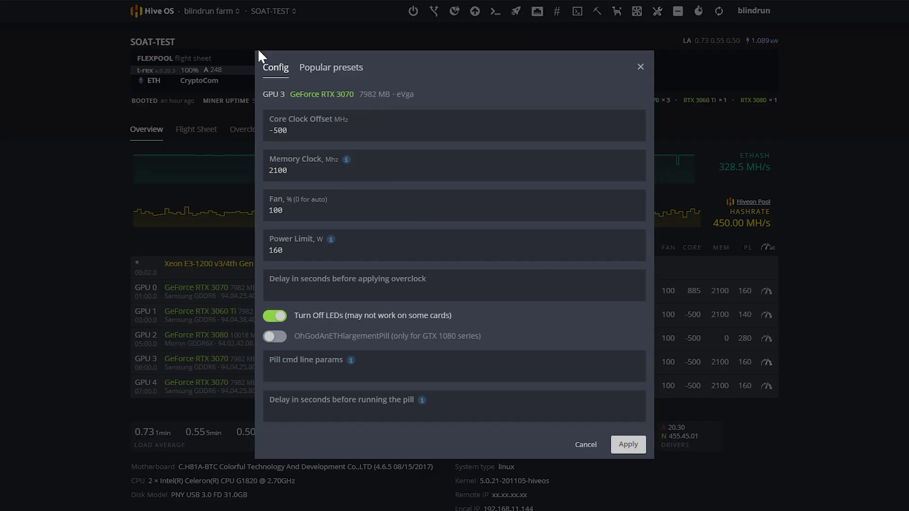
triple_click(277, 130)
type("1150")
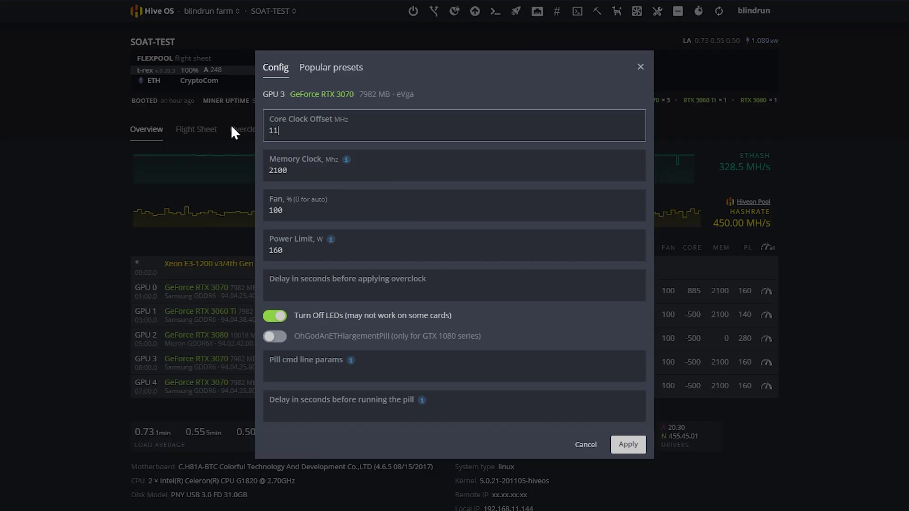
left_click(628, 445)
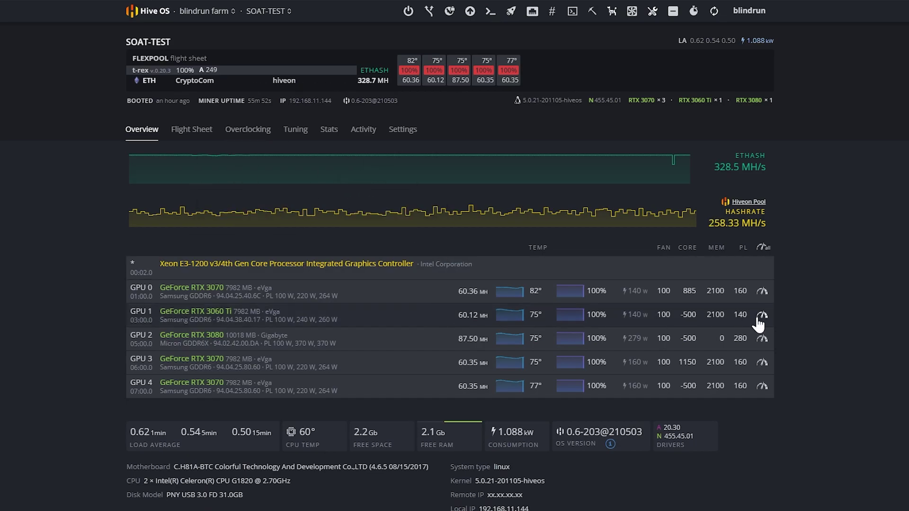
Lock GPU 1 (RTX 3060 Ti) at an absolute core clock of 1300 MHz
left_click(762, 314)
triple_click(284, 130)
type("1300")
left_click(628, 445)
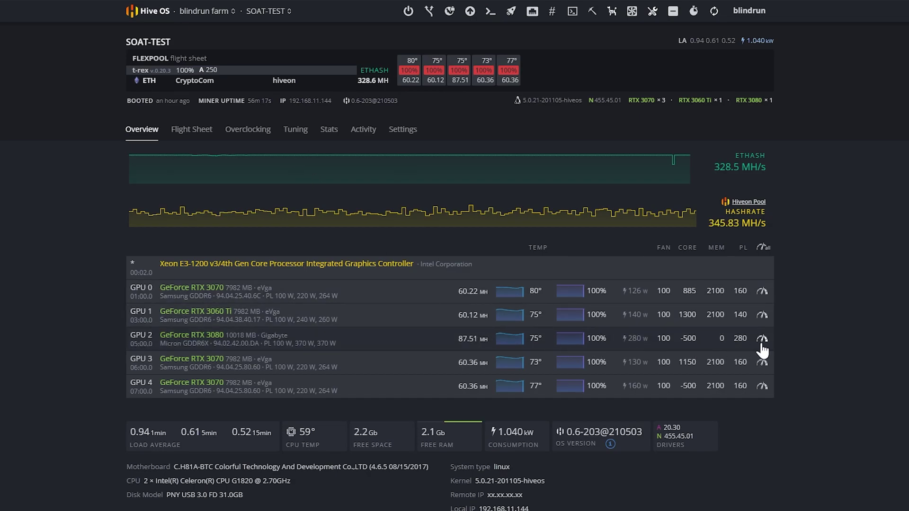
Lock GPU 2 (RTX 3080) at an absolute core clock of 1050 MHz
left_click(762, 339)
double_click(279, 130)
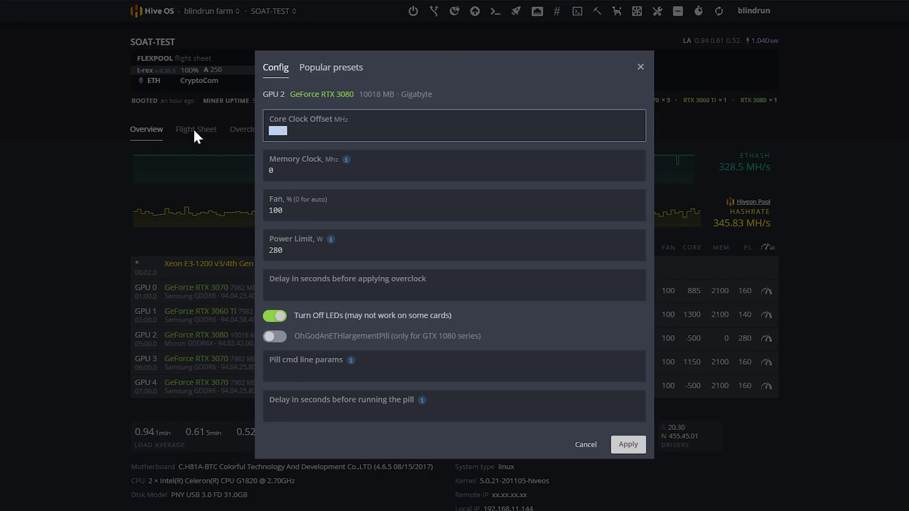
type("1050")
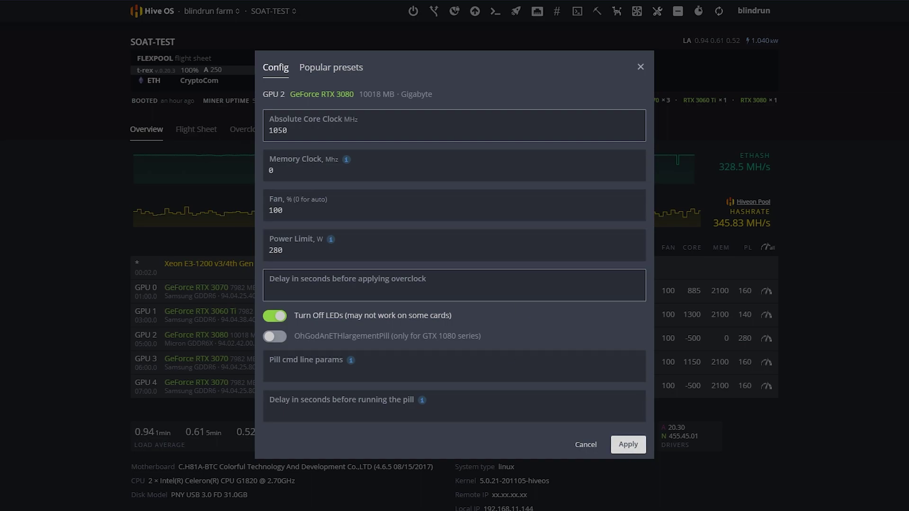
left_click(626, 445)
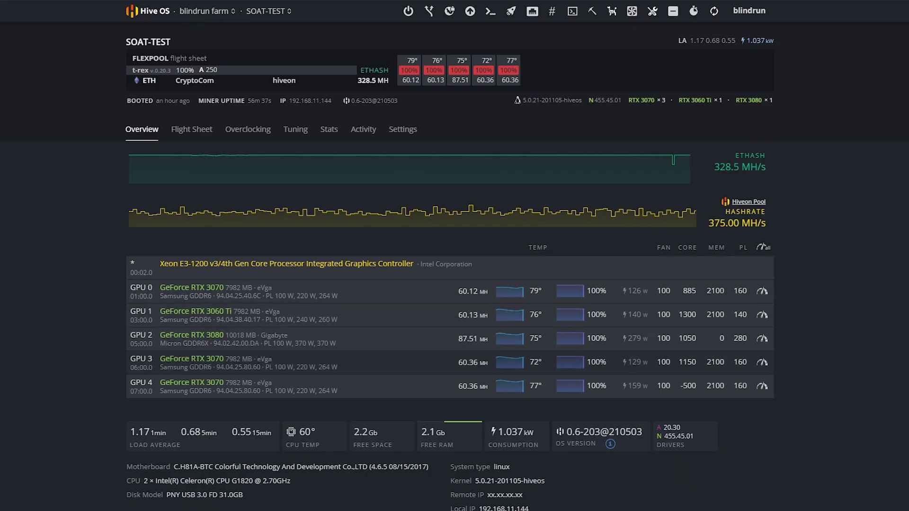
Change GPU 2's core clock from 1050 to 1010 MHz and apply it
left_click(761, 339)
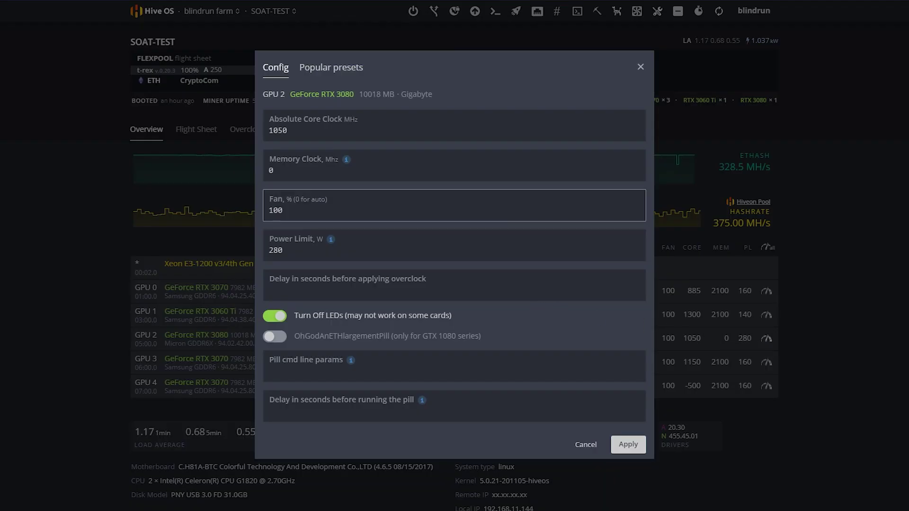
left_click(283, 130)
key("BackSpace")
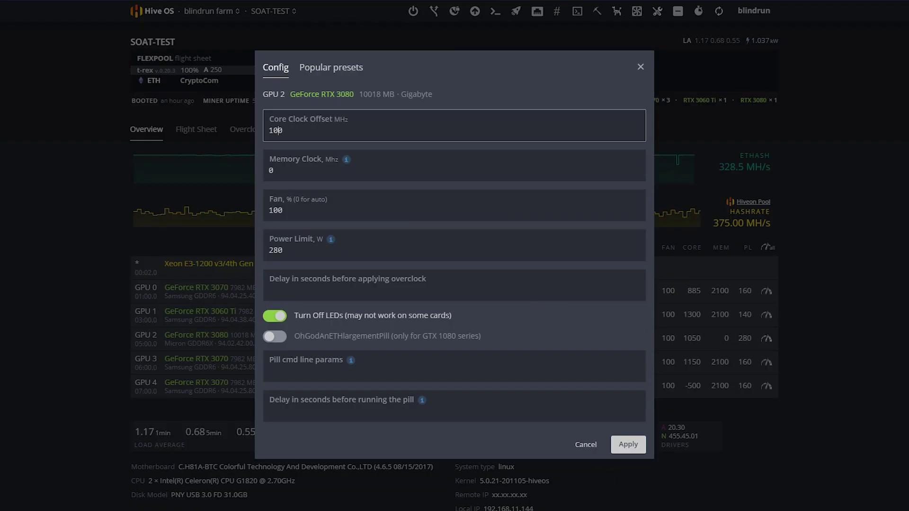
type("1")
left_click(629, 447)
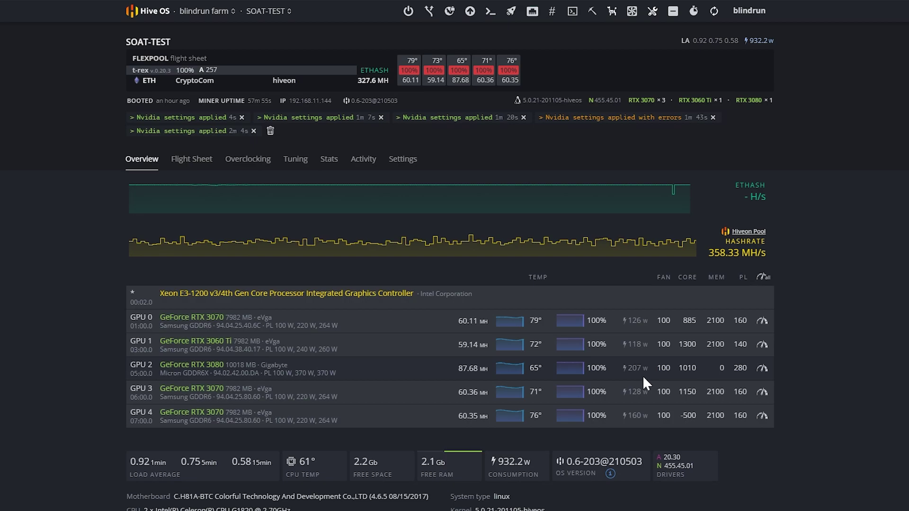
left_click(761, 345)
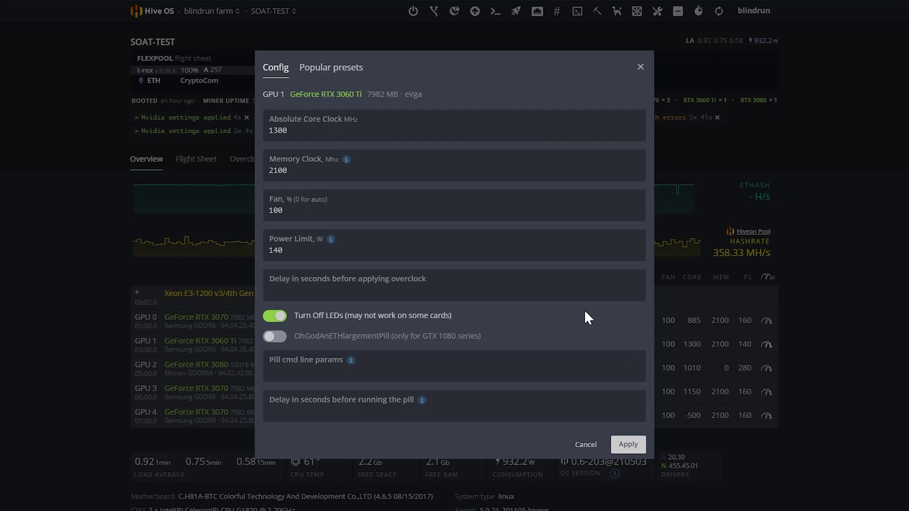
left_click(357, 128)
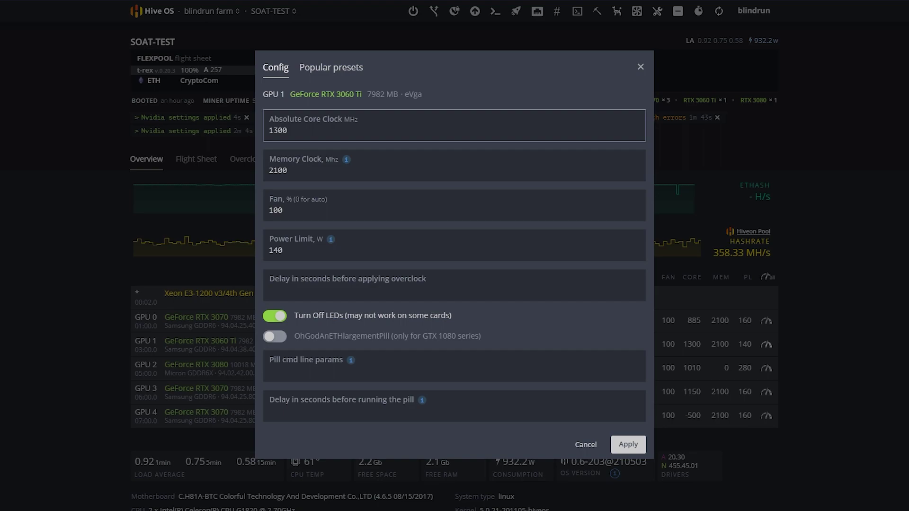
key("ctrl+a")
key("BackSpace")
type("10")
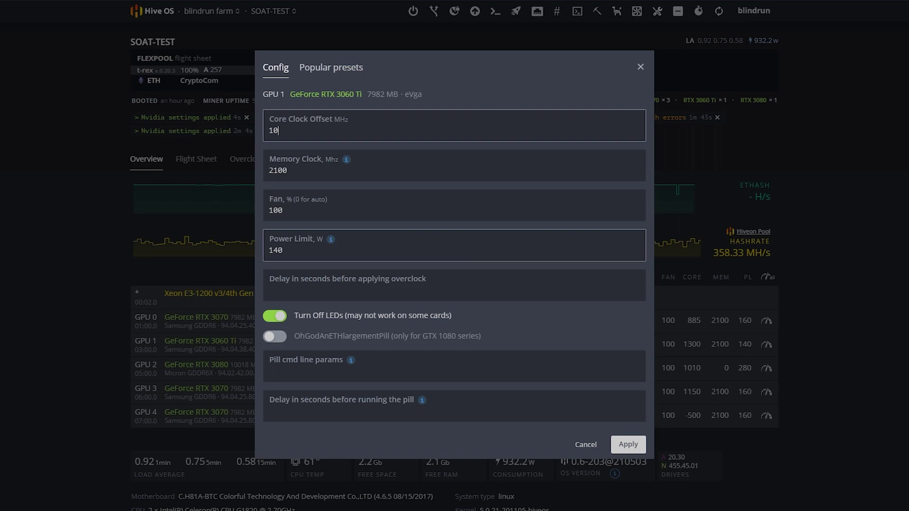
key("BackSpace")
key("BackSpace")
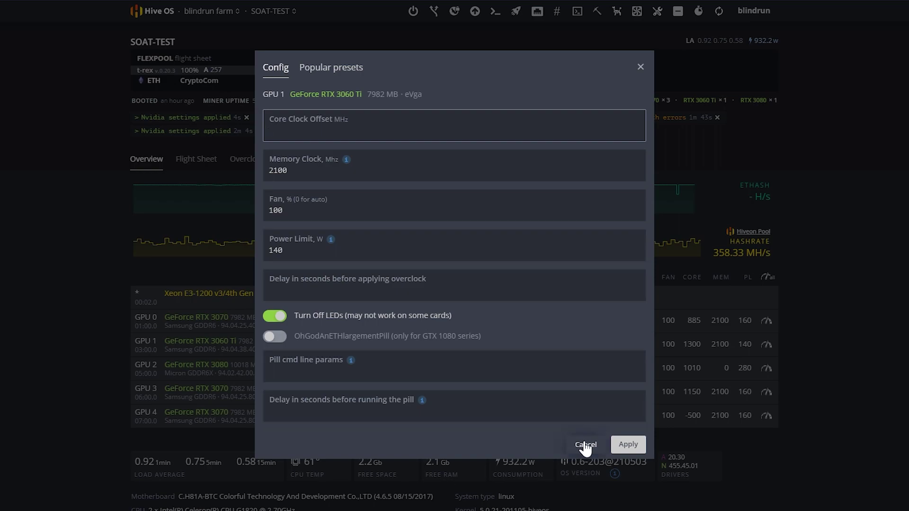
left_click(586, 445)
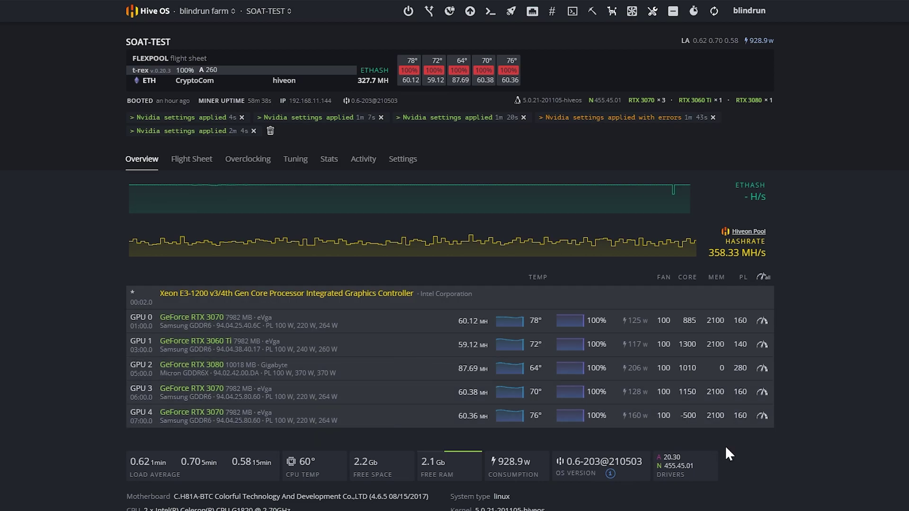
Start setting GPU 4's core clock to 885, replacing the -500 offset
left_click(761, 416)
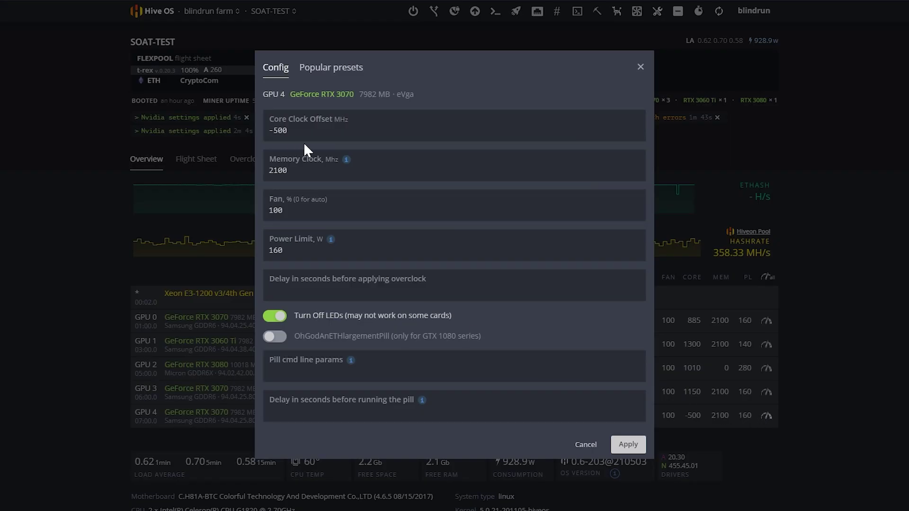
left_click_drag(303, 137, 229, 130)
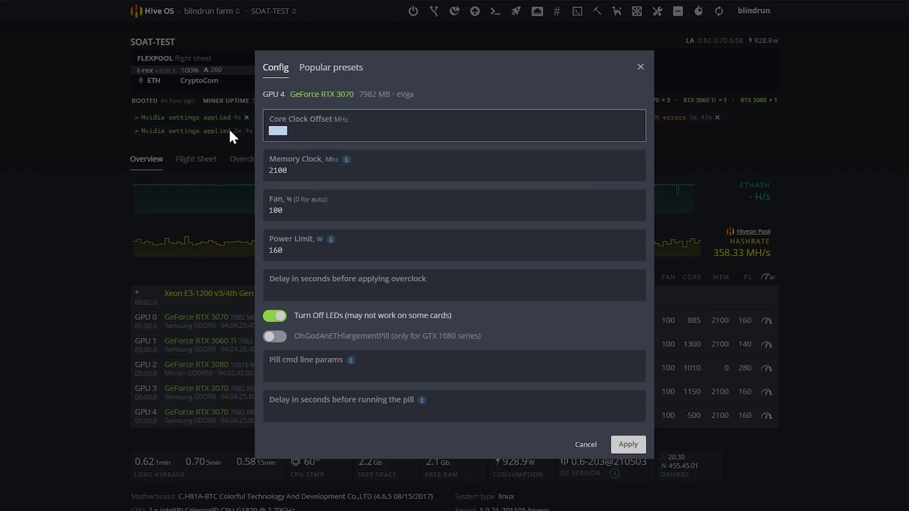
left_click(640, 68)
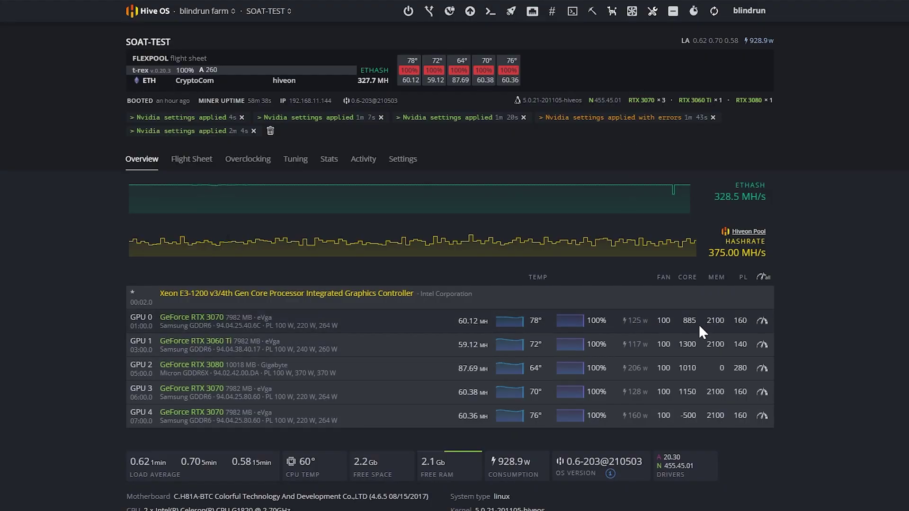
left_click(761, 392)
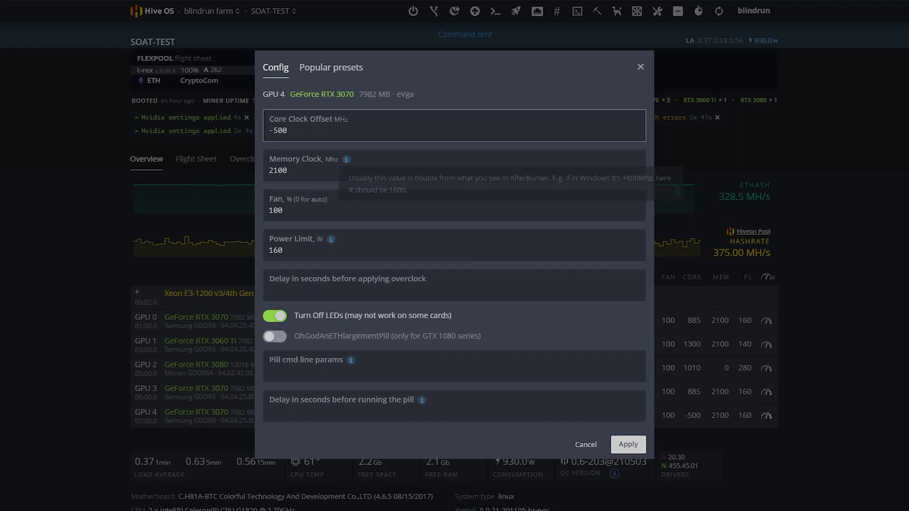
type("885")
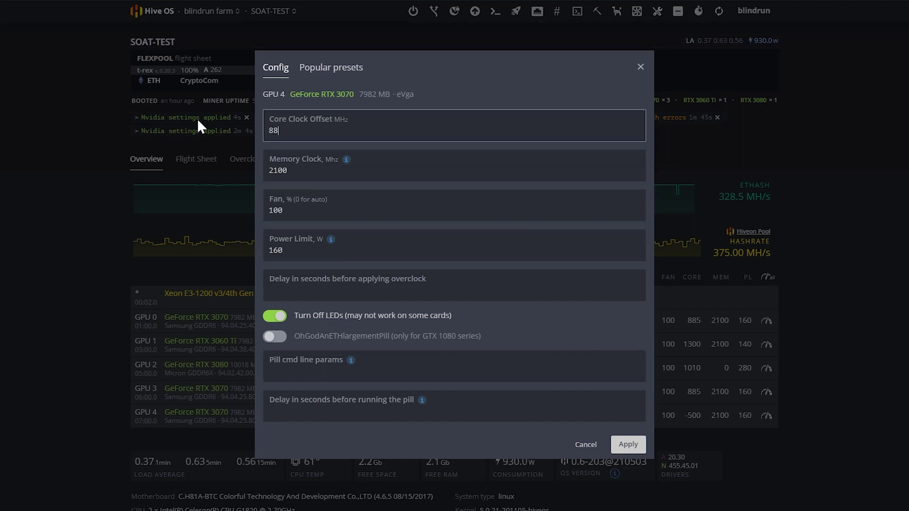